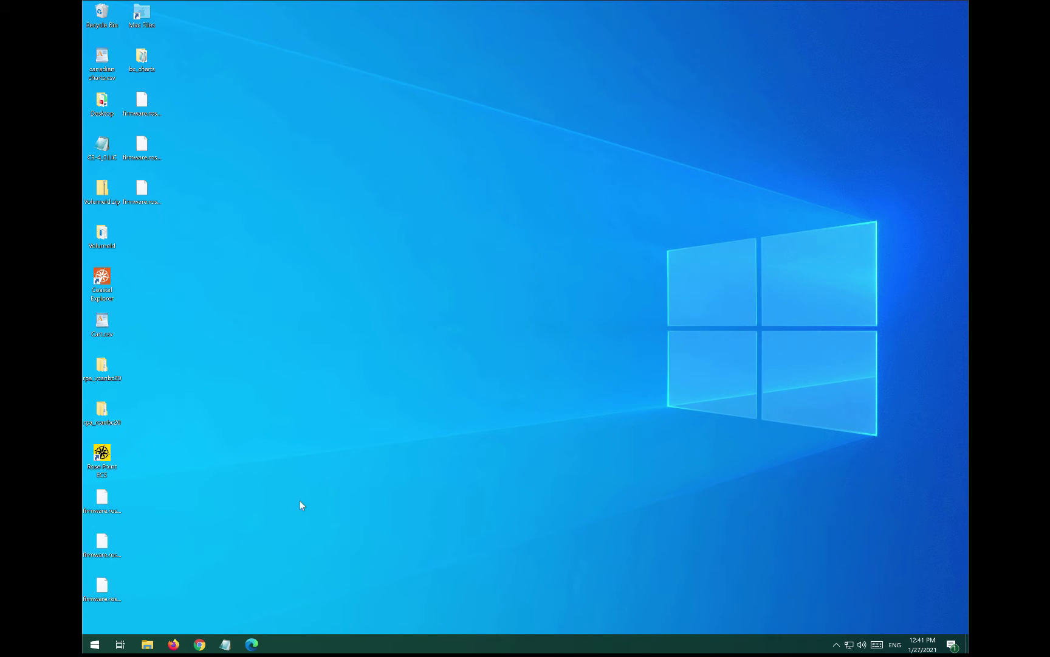
Show the Documents folder with the .nob route files, then start an Edge browser window.
{"action": "left_click", "coordinate": [147, 643]}
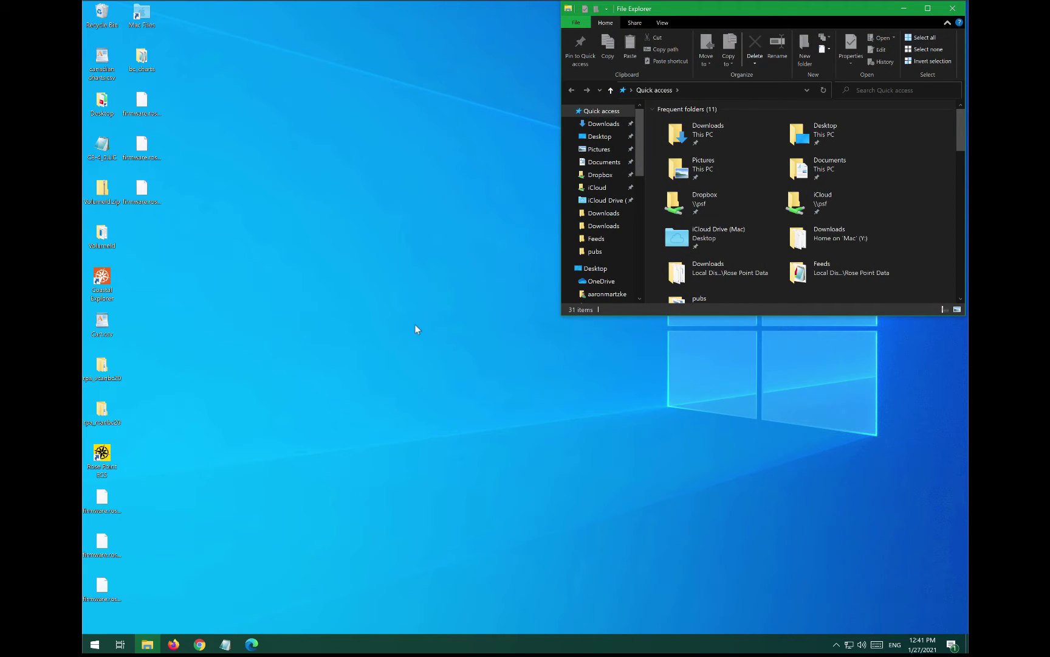
{"action": "left_click", "coordinate": [603, 162]}
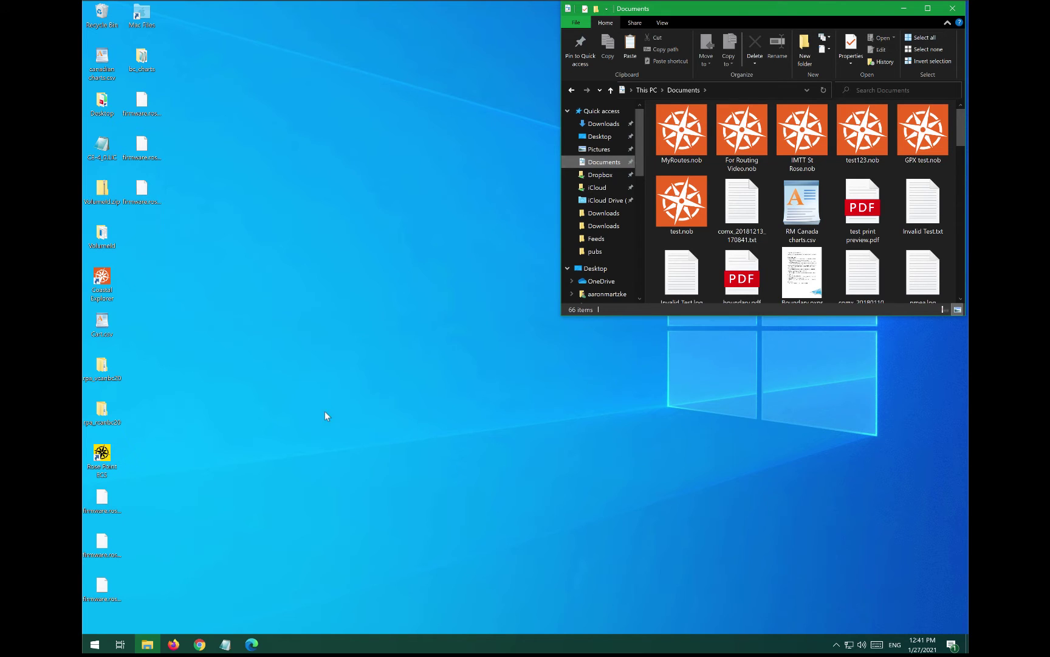
{"action": "left_click", "coordinate": [251, 644]}
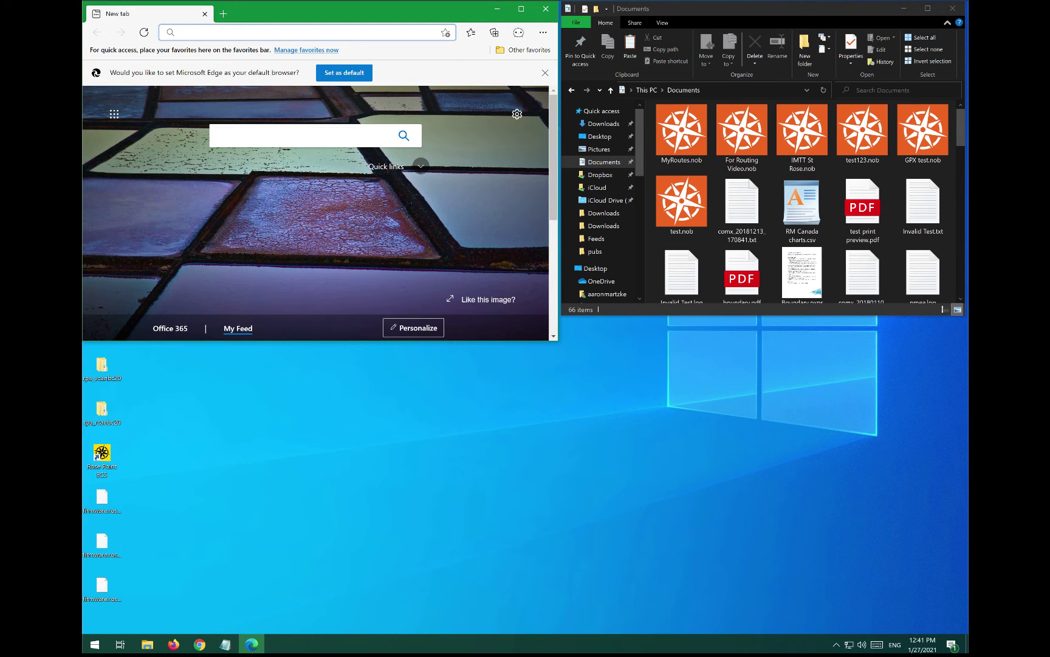
{"action": "type", "text": "icloud.com"}
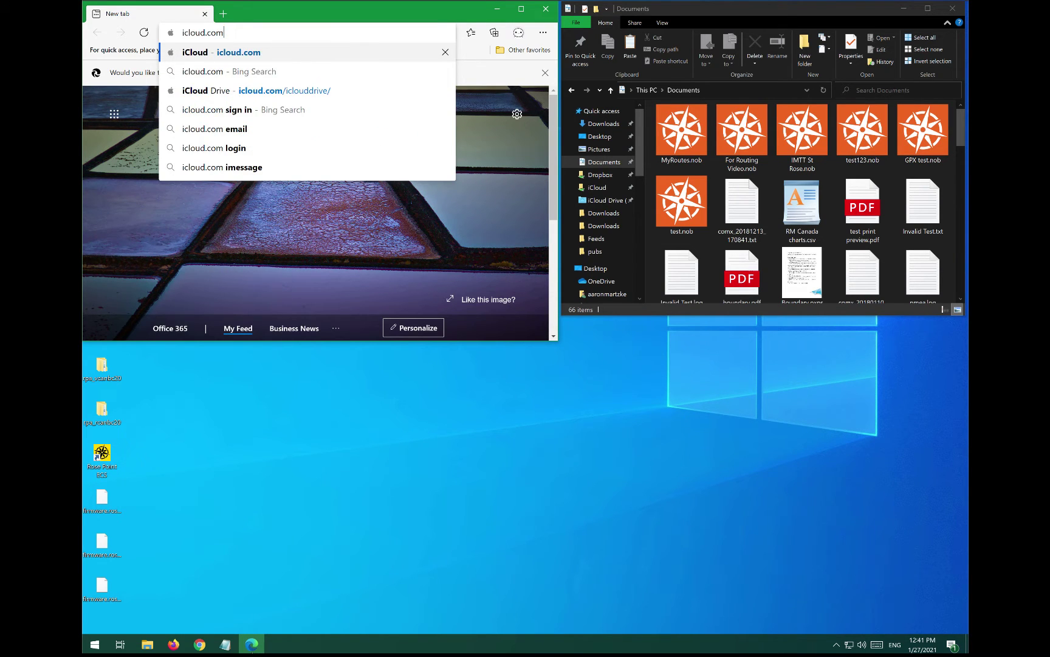
Sign in to icloud.com with the Apple ID and password.
{"action": "key", "text": "Return"}
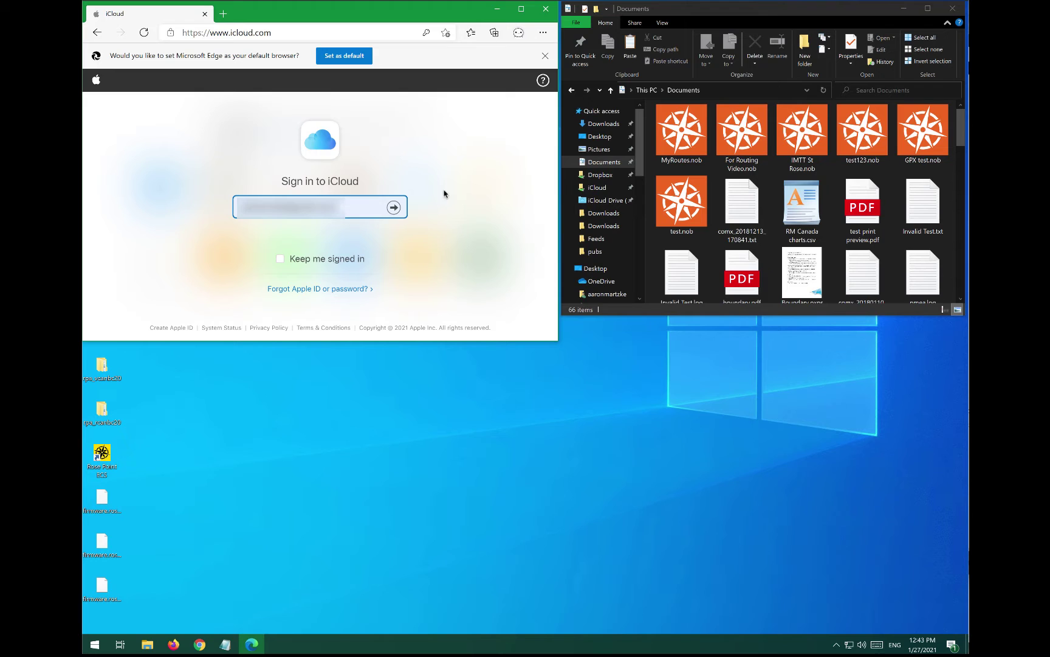
{"action": "left_click", "coordinate": [396, 207]}
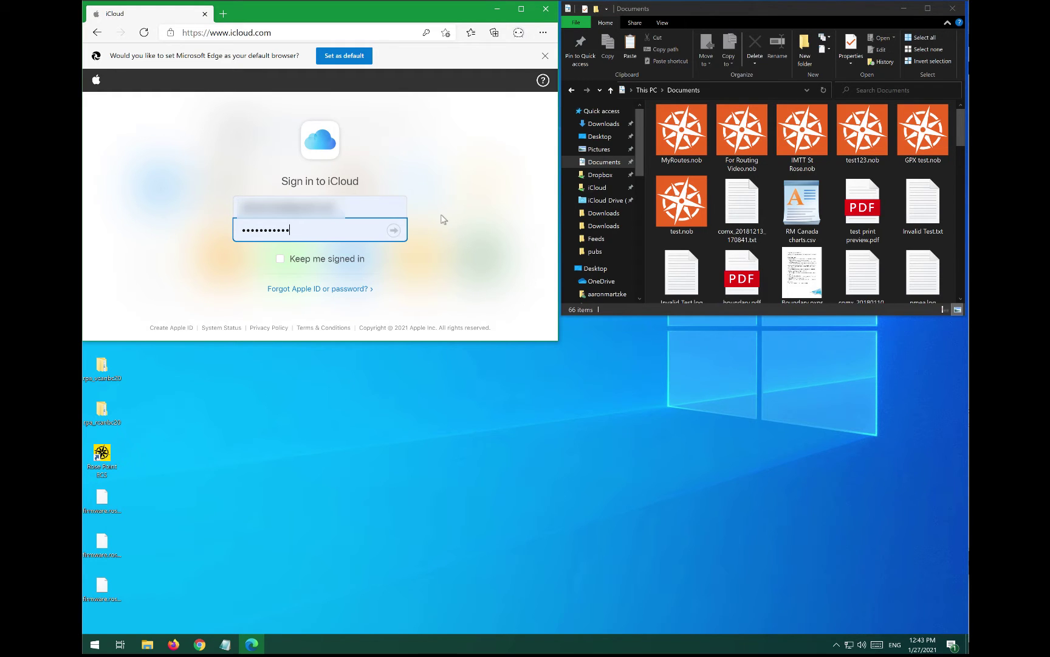
{"action": "left_click", "coordinate": [394, 230]}
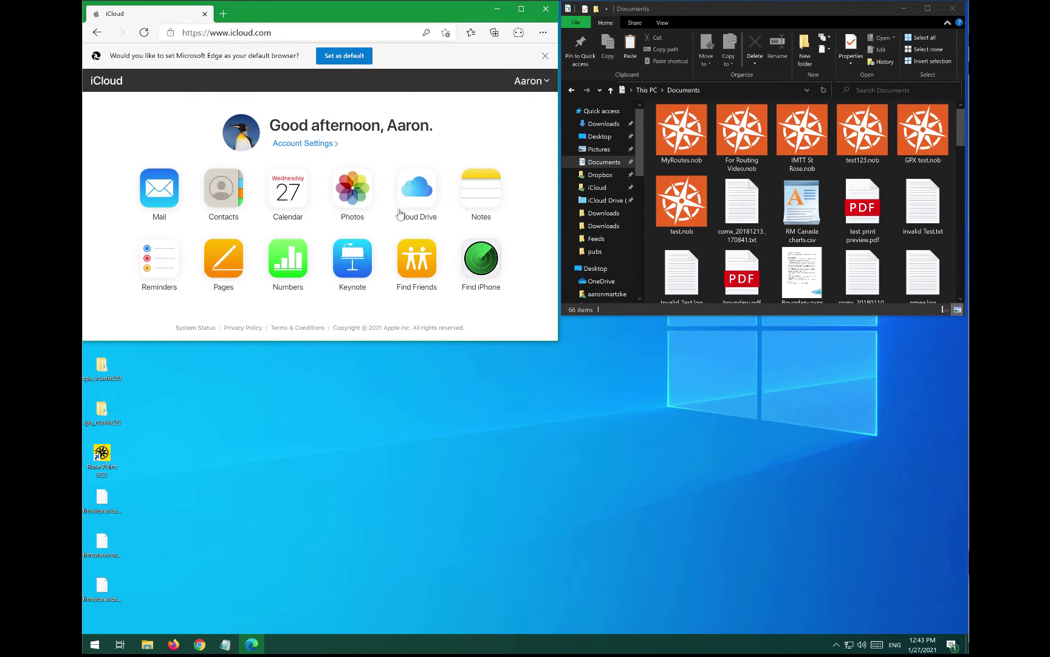
Drag For Routing Video.nob from Documents into iCloud Drive.
{"action": "left_click", "coordinate": [414, 194]}
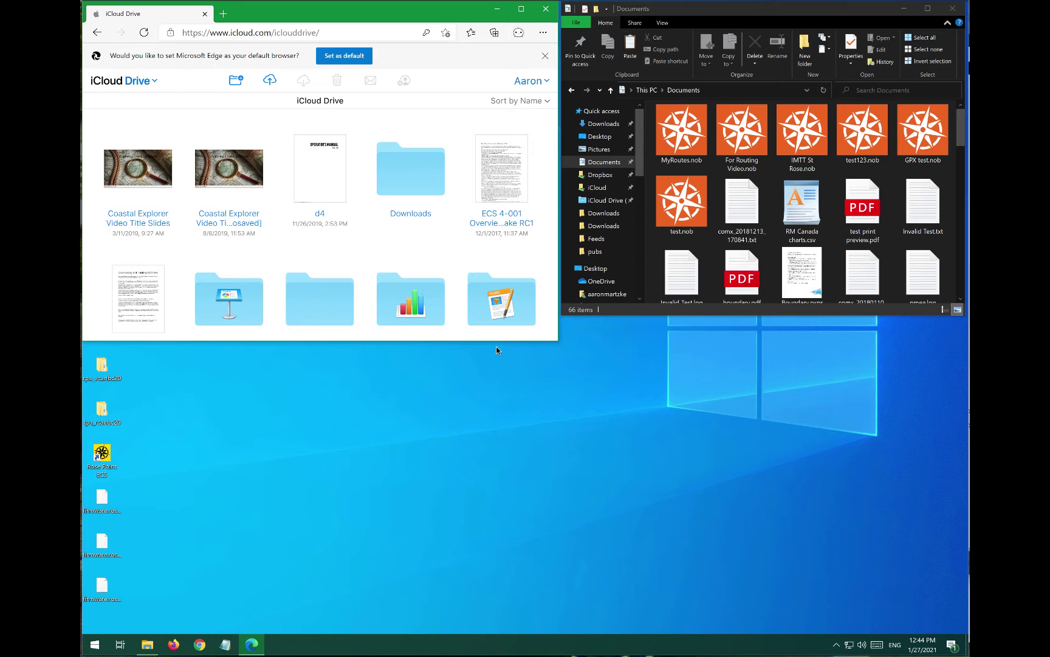
{"action": "left_click", "coordinate": [721, 143]}
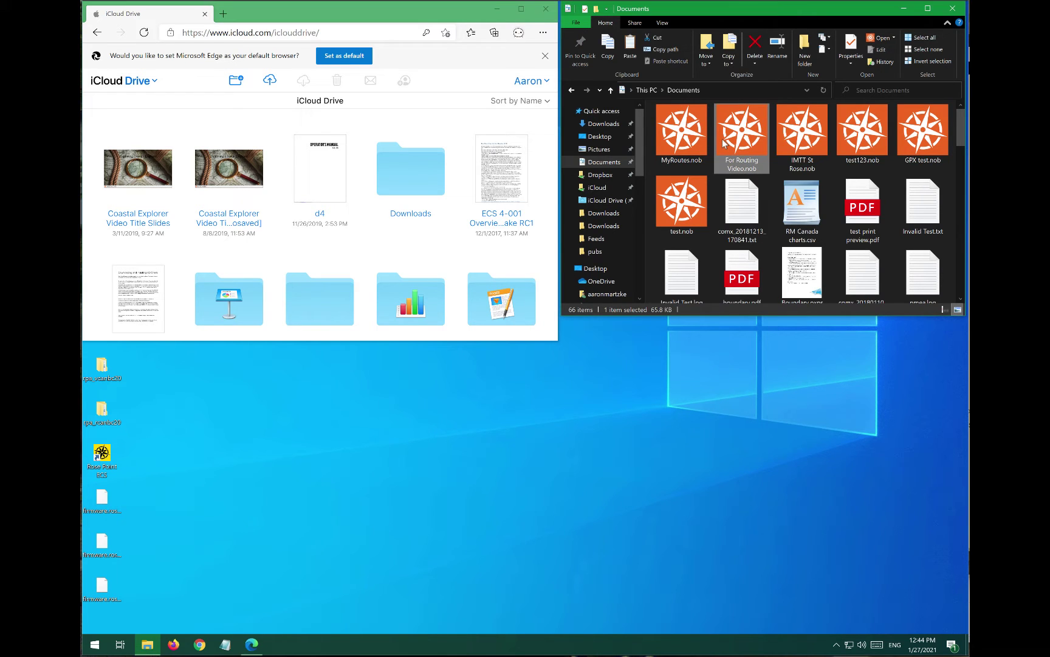
{"action": "left_click_drag", "start_coordinate": [723, 143], "coordinate": [375, 253]}
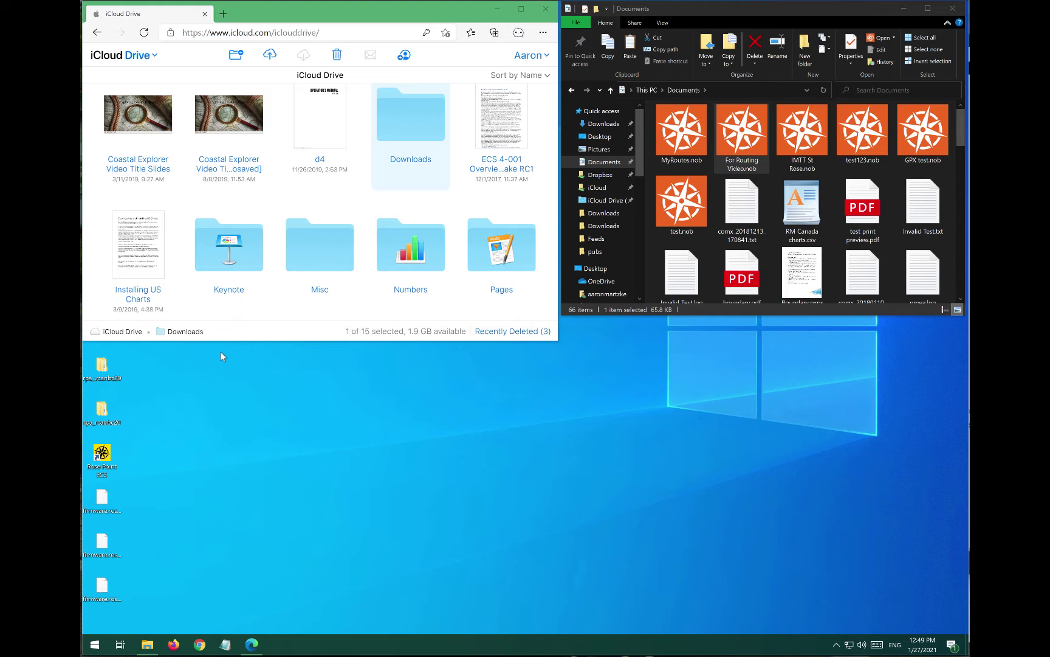
Upload For Routing Video.nob from the PC into iCloud Drive and select it there.
{"action": "left_click", "coordinate": [270, 55]}
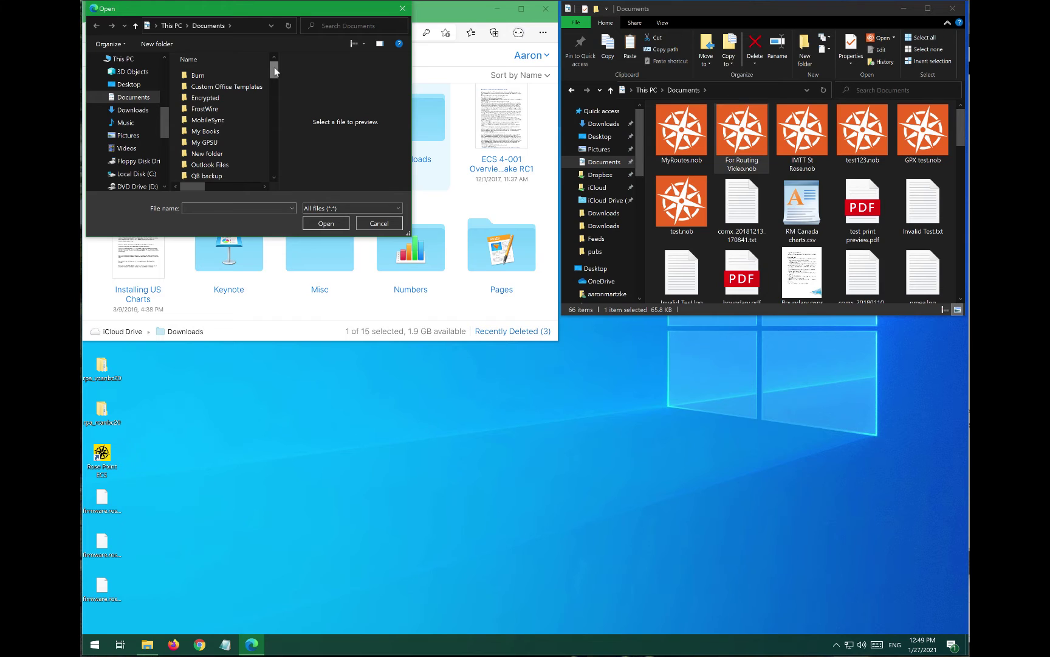
{"action": "left_click_drag", "start_coordinate": [275, 70], "coordinate": [274, 114]}
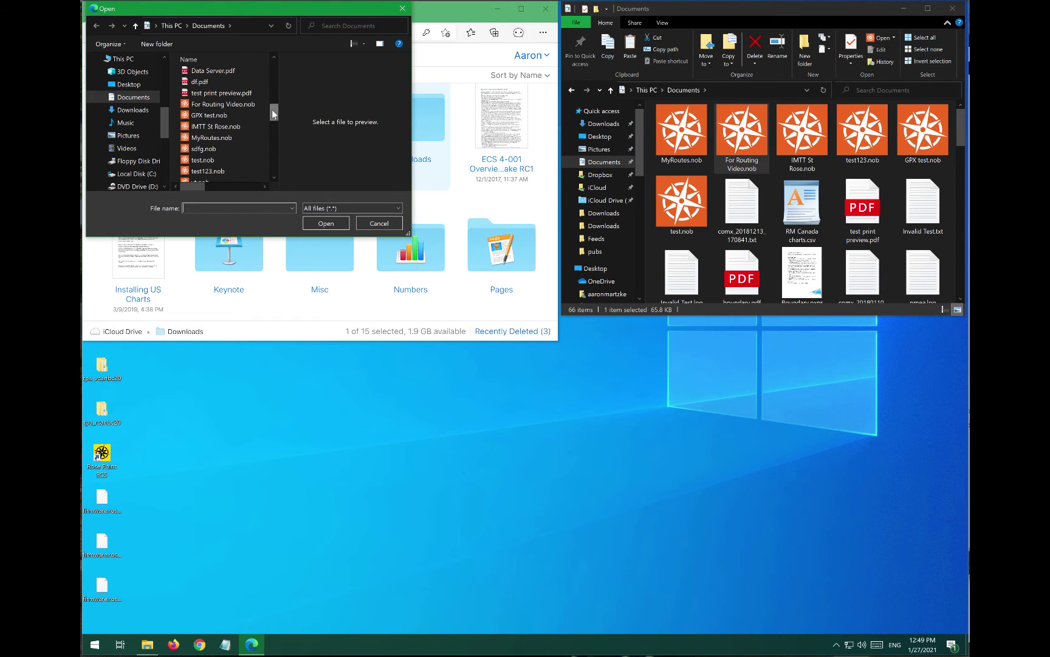
{"action": "left_click", "coordinate": [222, 104]}
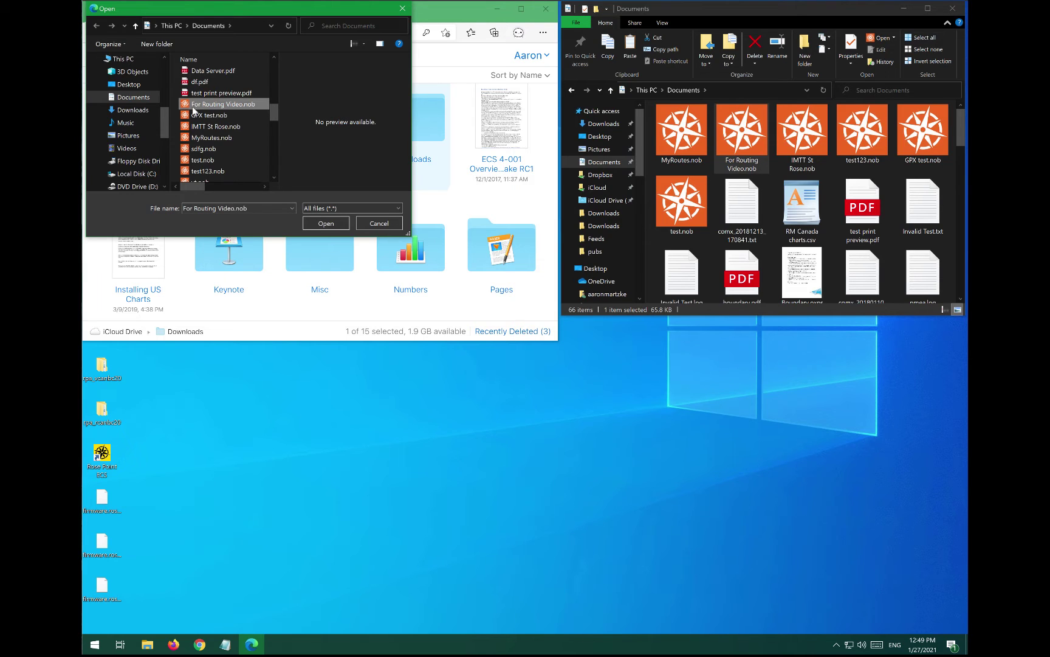
{"action": "left_click", "coordinate": [325, 223]}
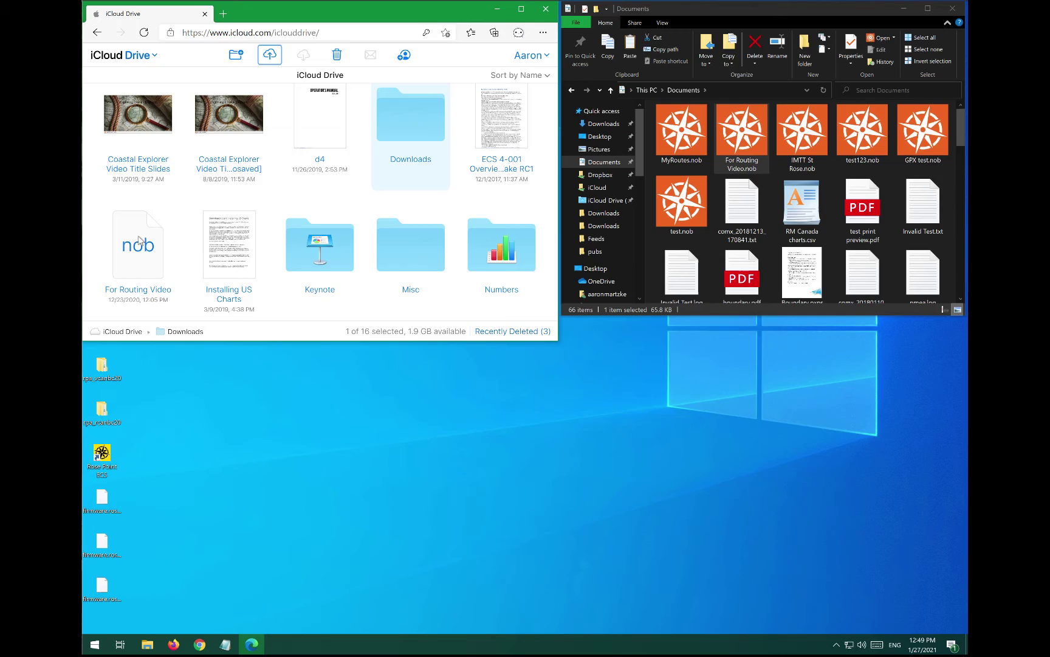
{"action": "left_click", "coordinate": [140, 240]}
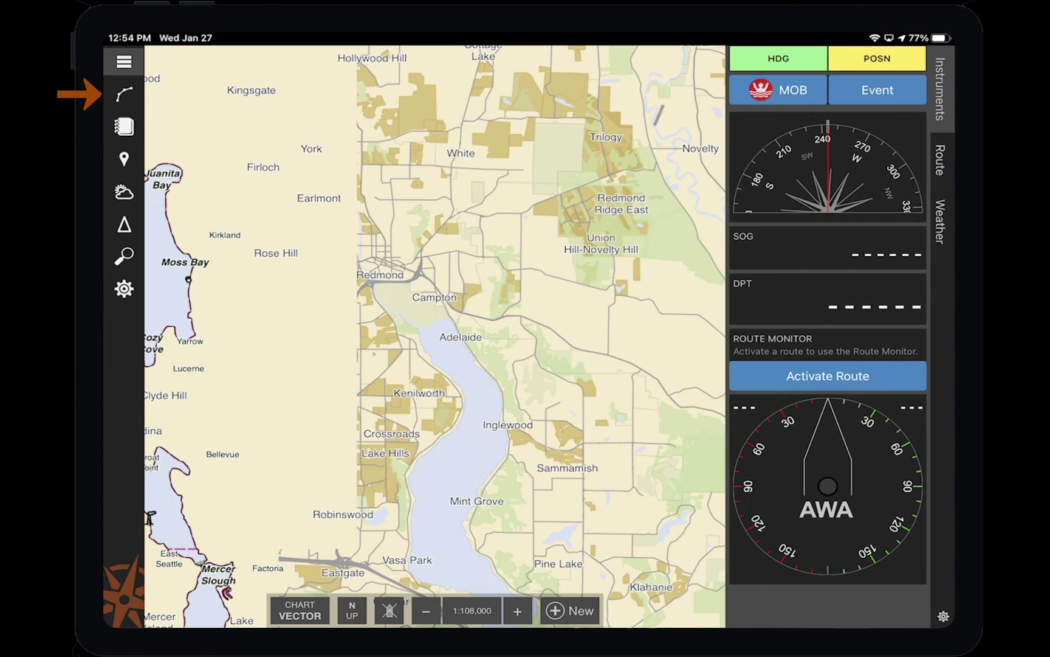
Import the For Routing Video file from iCloud Drive as a new Voyage Plan layer.
{"action": "left_click", "coordinate": [123, 94]}
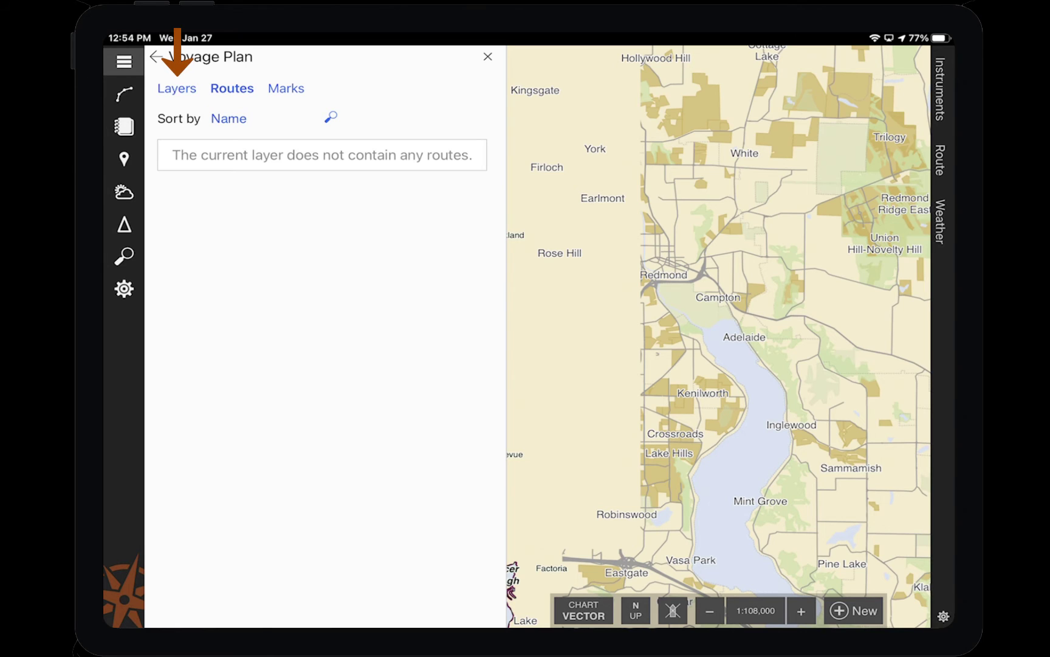
{"action": "left_click", "coordinate": [176, 87]}
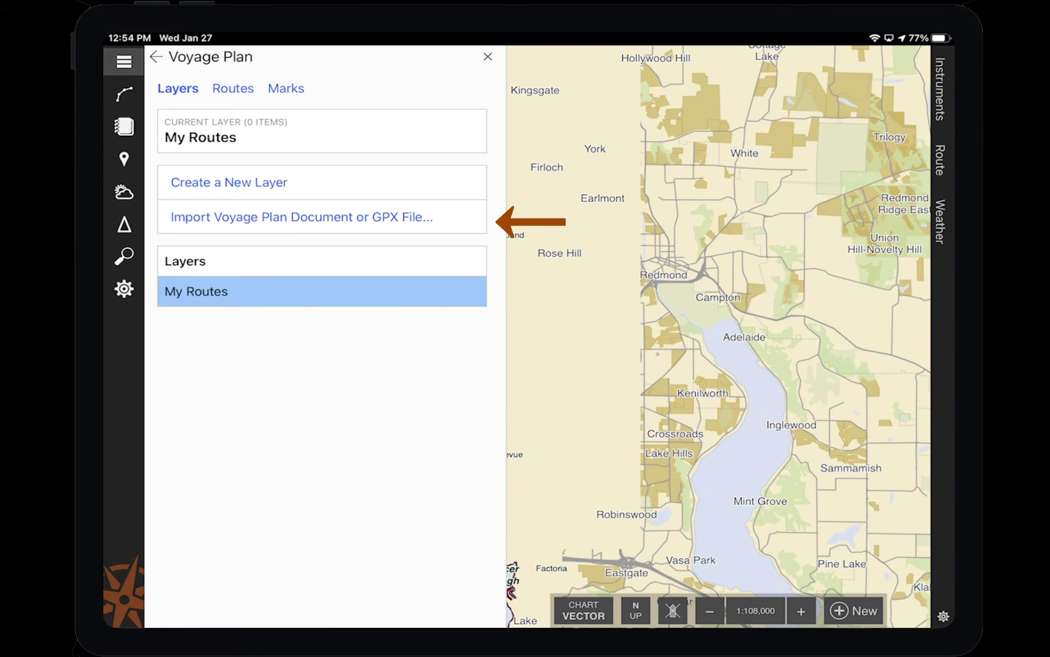
{"action": "left_click", "coordinate": [301, 216]}
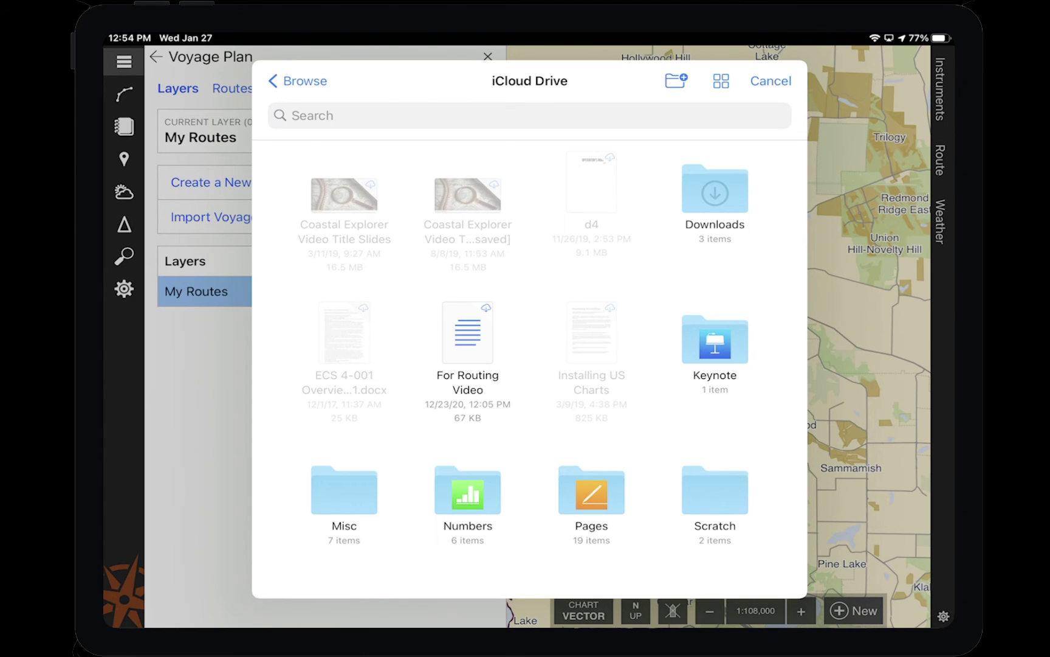
{"action": "left_click", "coordinate": [467, 353]}
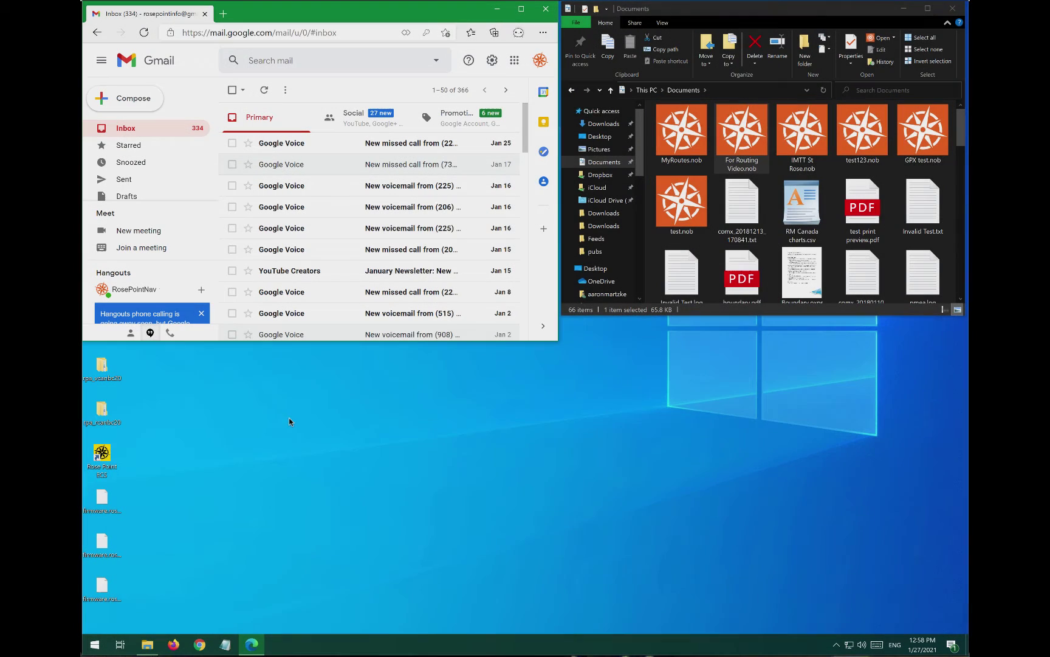
Send yourself a Voyage Plan Doc email with For Routing Video.nob attached.
{"action": "left_click", "coordinate": [134, 98]}
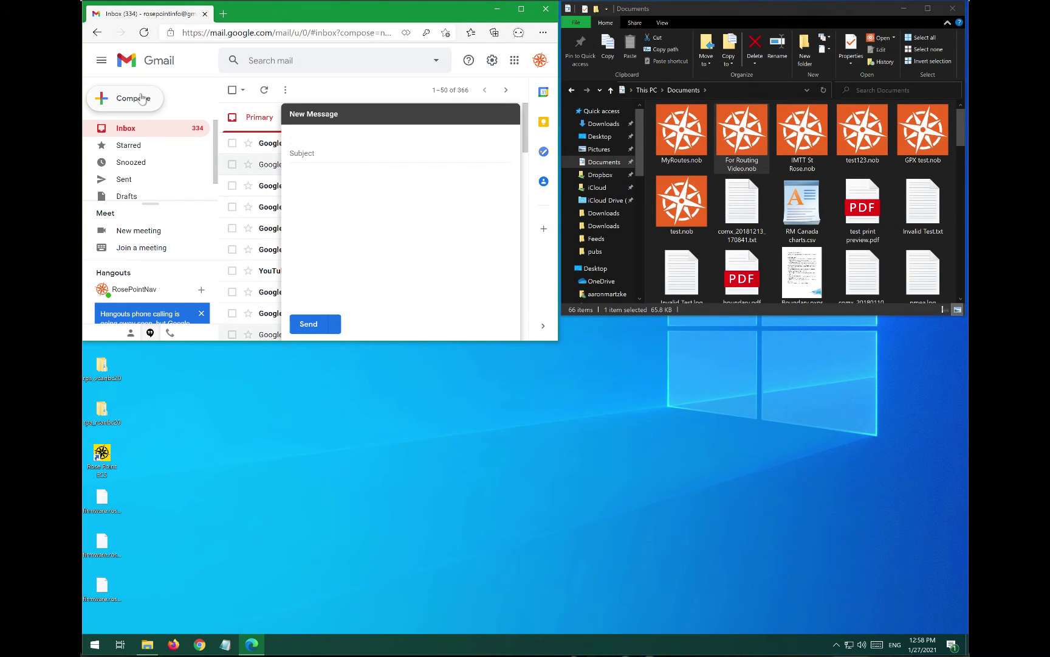
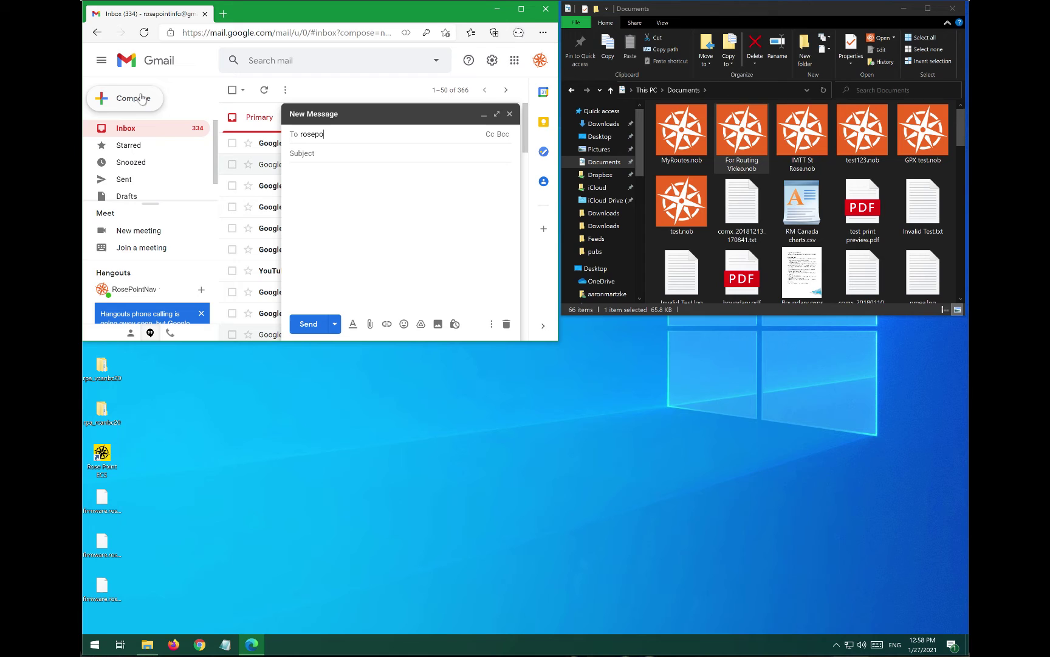
{"action": "key", "text": "Return"}
{"action": "key", "text": "Tab"}
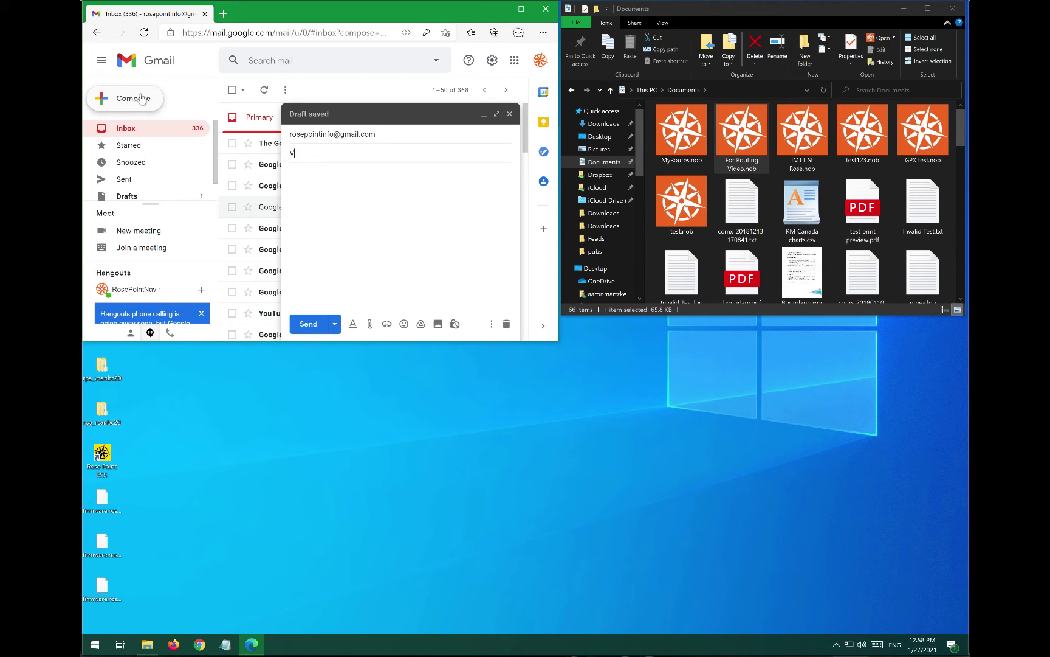
{"action": "type", "text": "Voyage Plan Doc"}
{"action": "left_click_drag", "start_coordinate": [742, 135], "coordinate": [424, 240]}
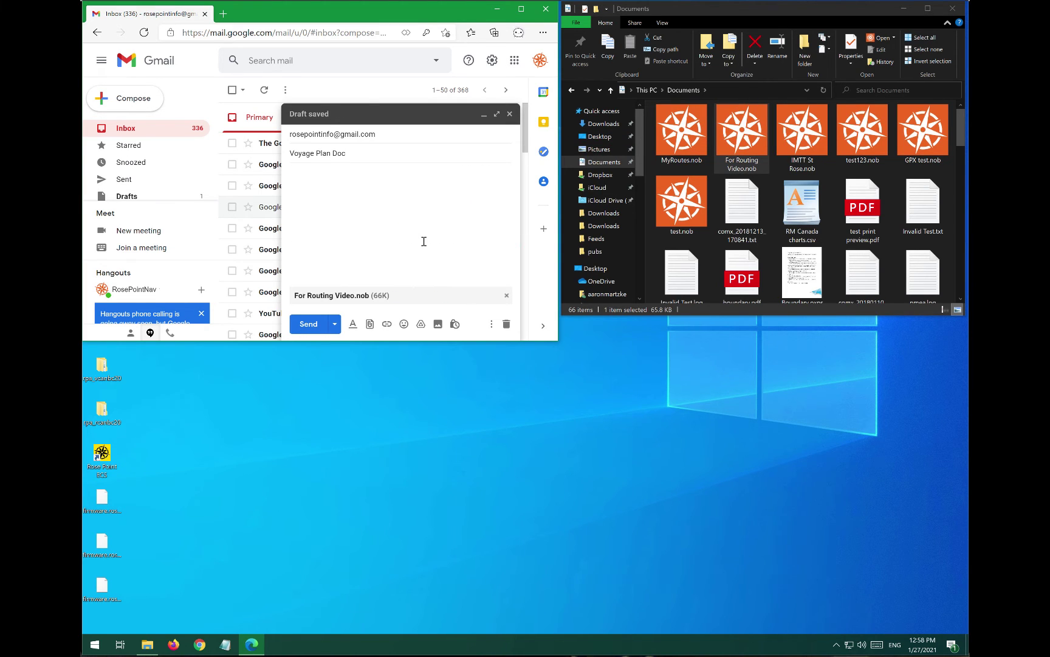
{"action": "left_click", "coordinate": [308, 323]}
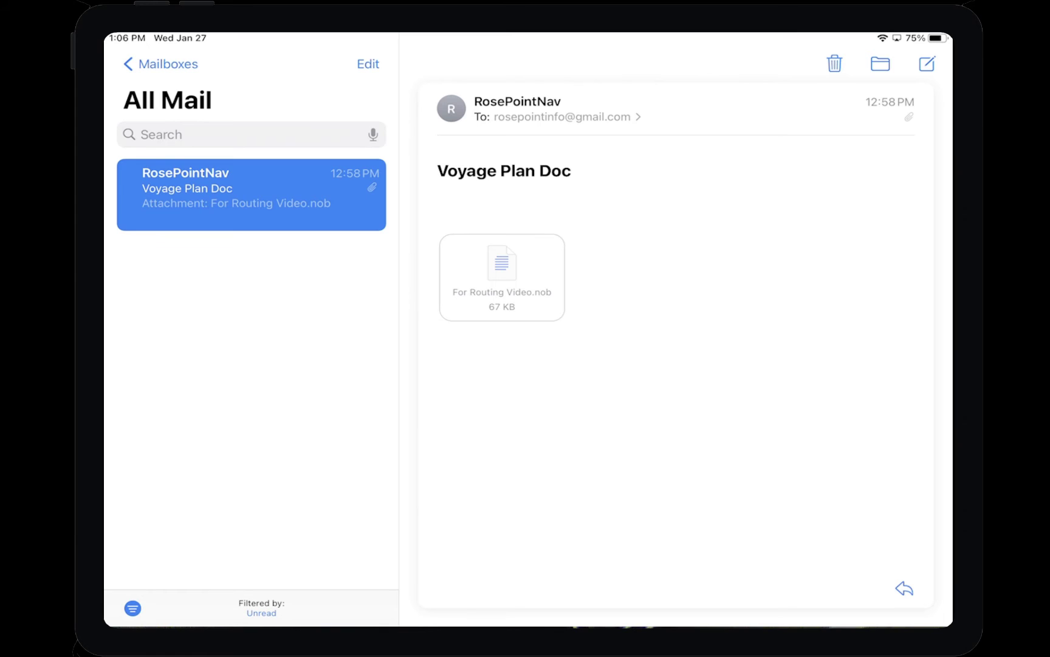
Save the For Routing Video.nob attachment from Mail into iCloud Drive.
{"action": "right_click", "coordinate": [502, 277]}
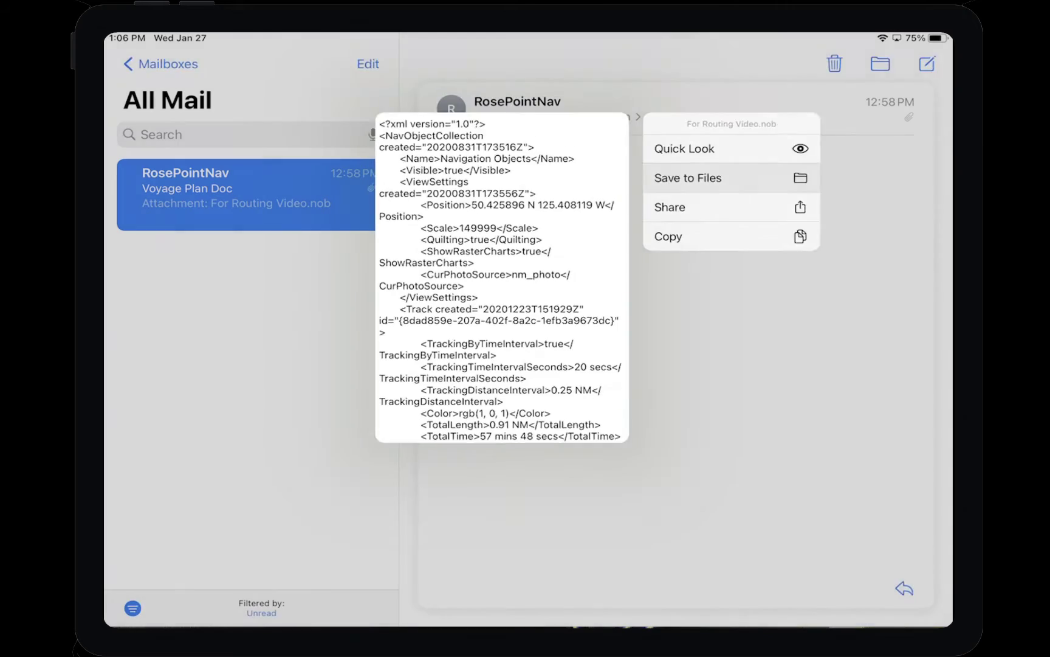
{"action": "left_click", "coordinate": [703, 169]}
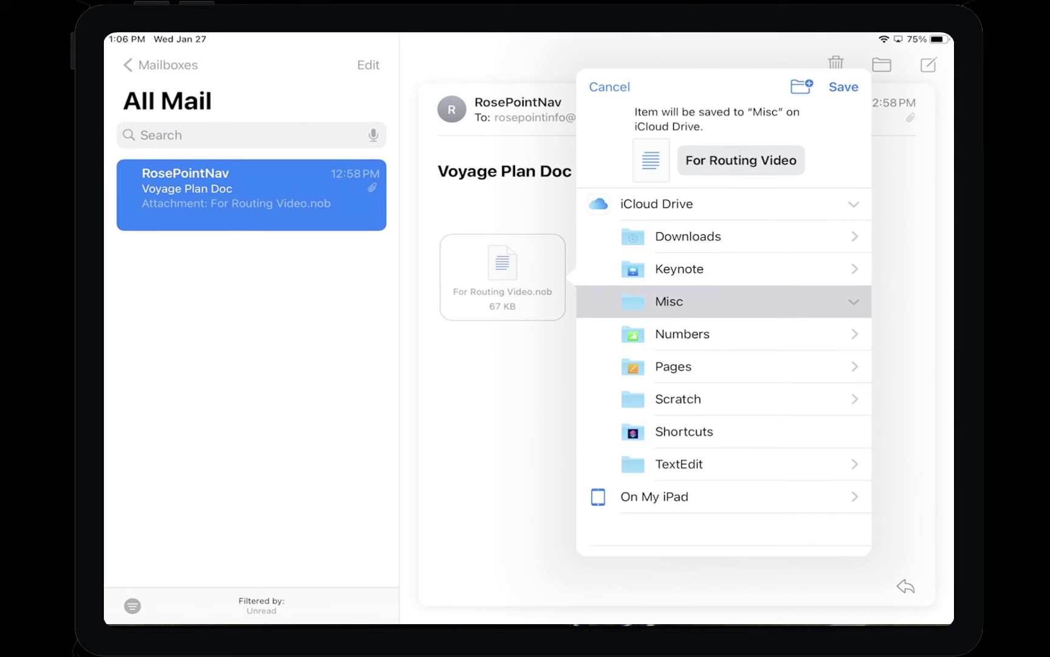
{"action": "left_click", "coordinate": [724, 203]}
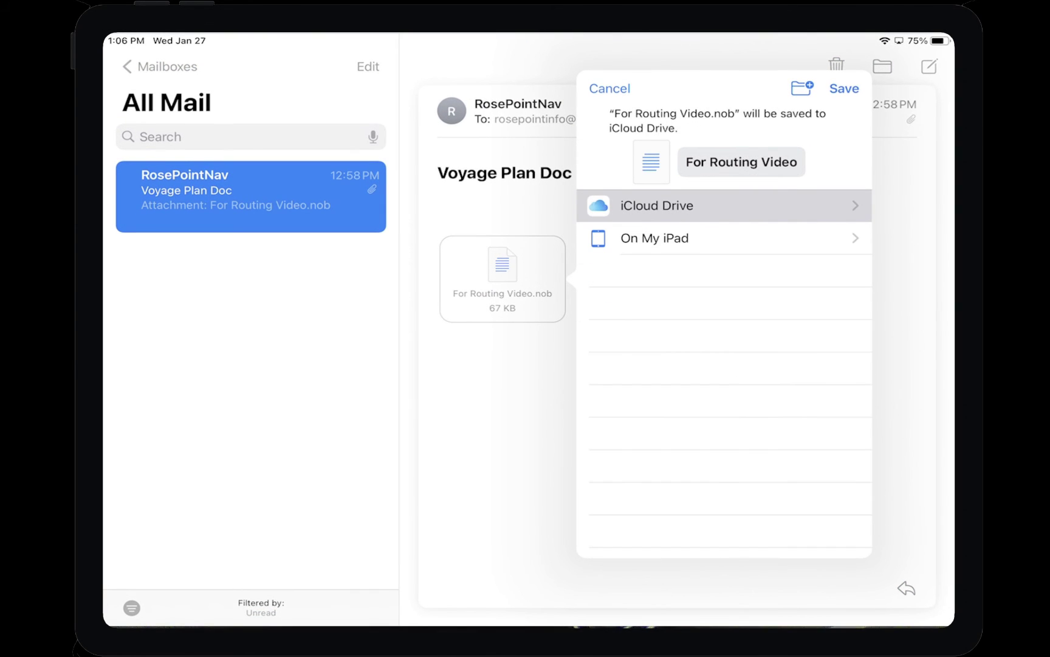
{"action": "left_click", "coordinate": [844, 89]}
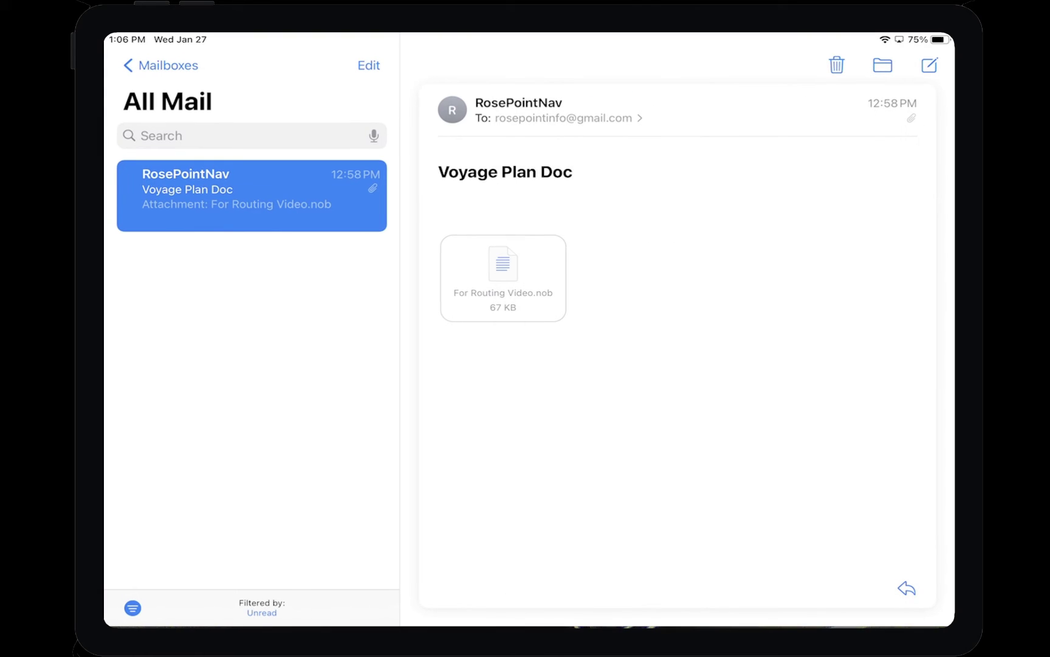
Return to the home screen and switch to Coastal Explorer.
{"action": "key", "text": "super+h"}
{"action": "left_click", "coordinate": [722, 302]}
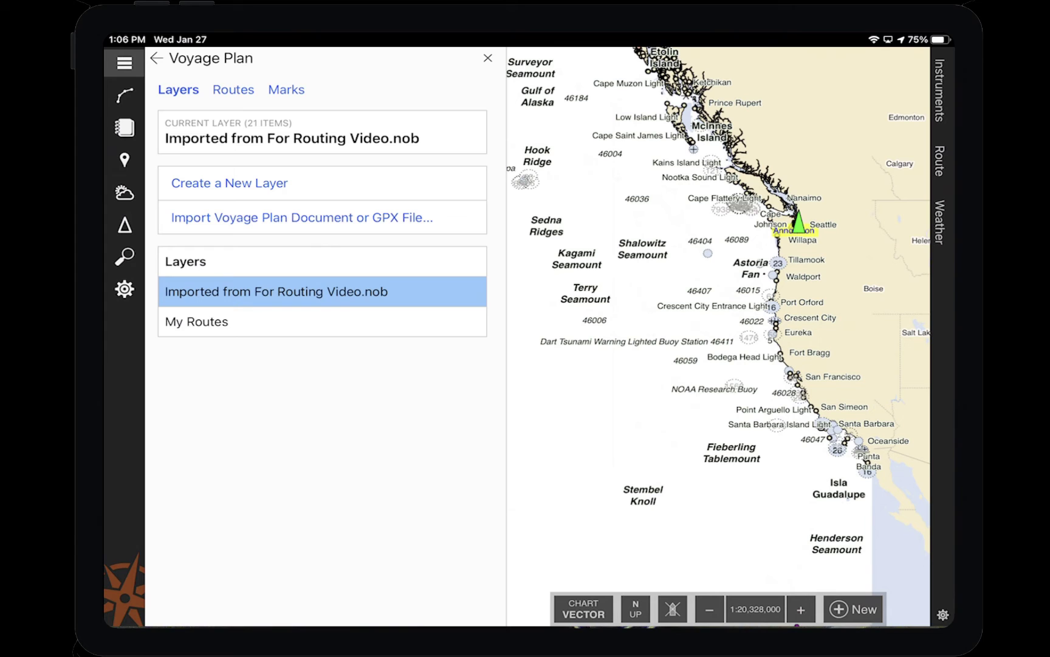
Import For Routing Video from iCloud Drive again as a second layer.
{"action": "left_click", "coordinate": [301, 217]}
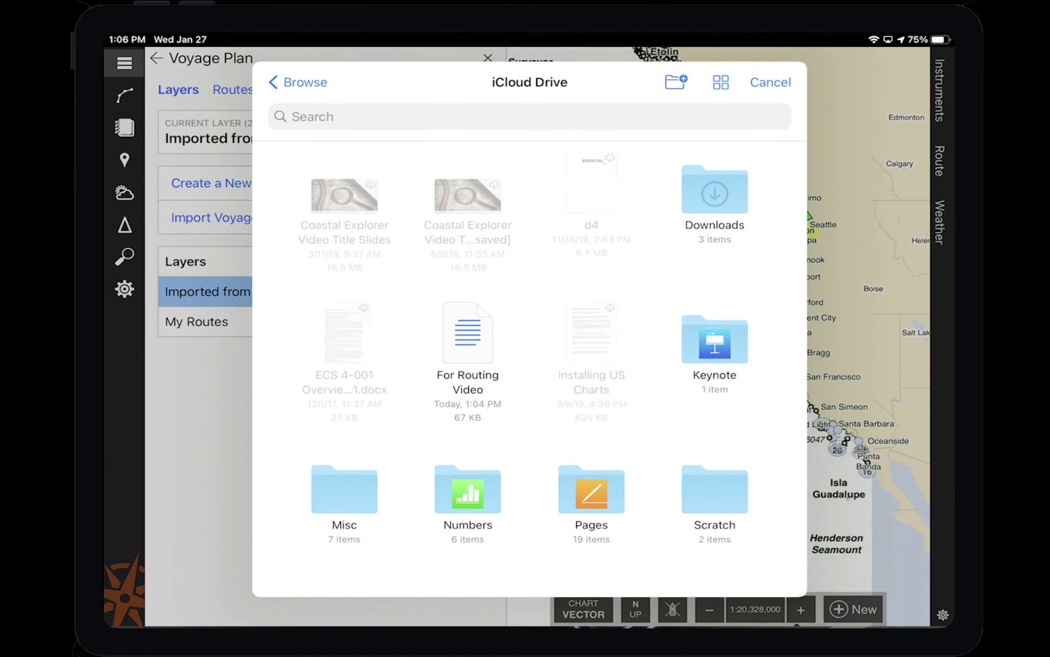
{"action": "left_click", "coordinate": [467, 345]}
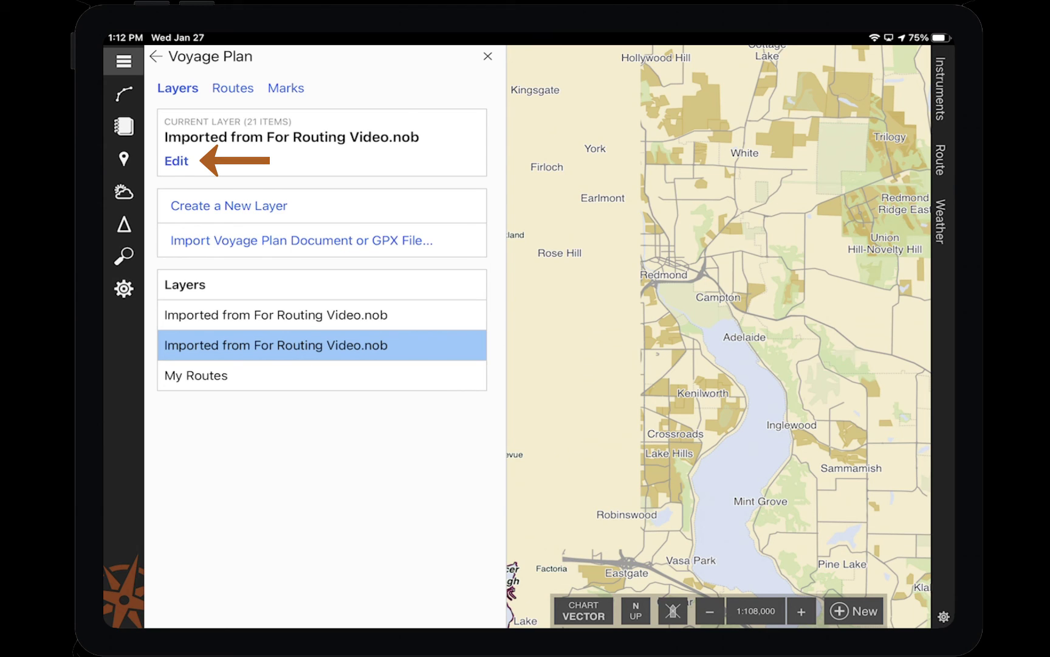
Show the imported layer's Edit Collection properties with its title and delete option.
{"action": "left_click", "coordinate": [177, 161]}
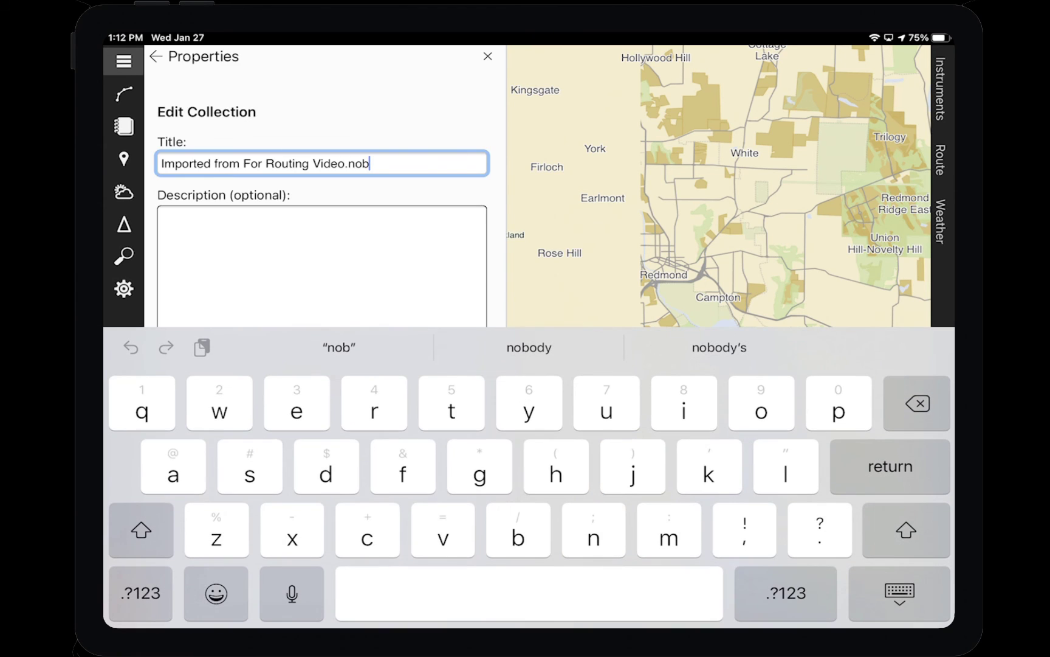
{"action": "left_click", "coordinate": [899, 592]}
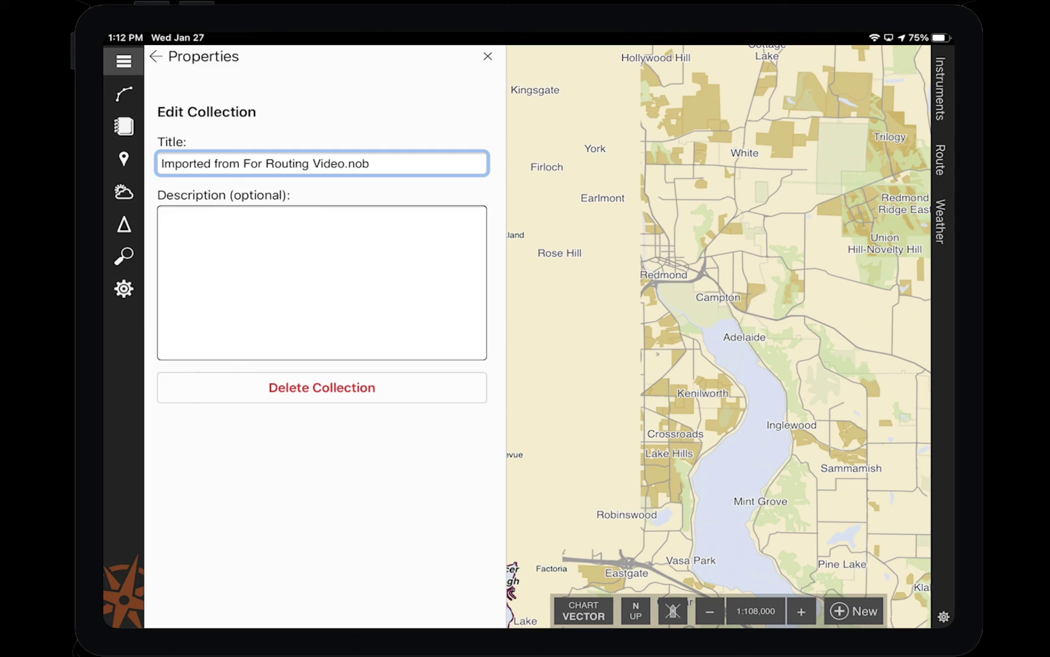